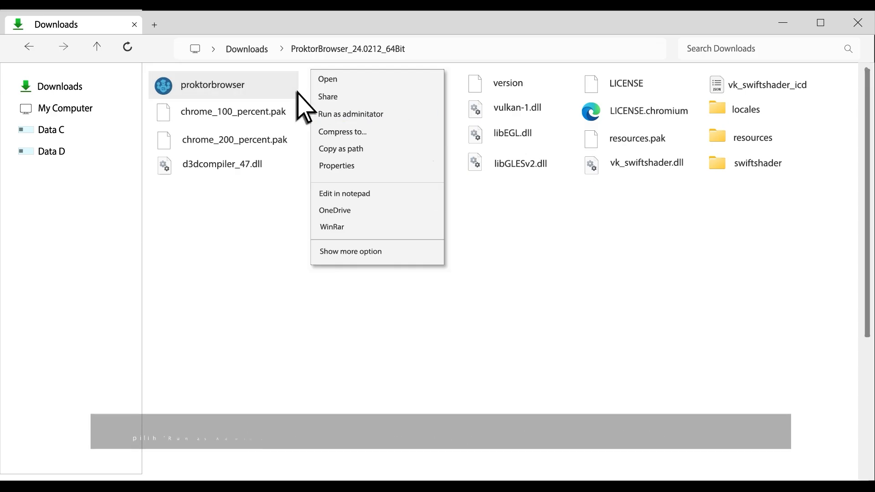
- Run proktorbrowser as administrator and launch the exam administration from the Proktor Browser ANBK system check
left_click(399, 113)
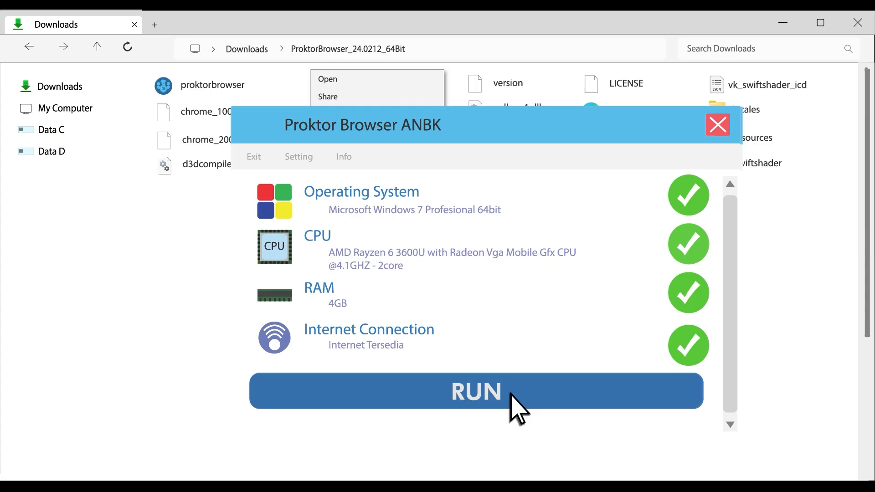
left_click(511, 394)
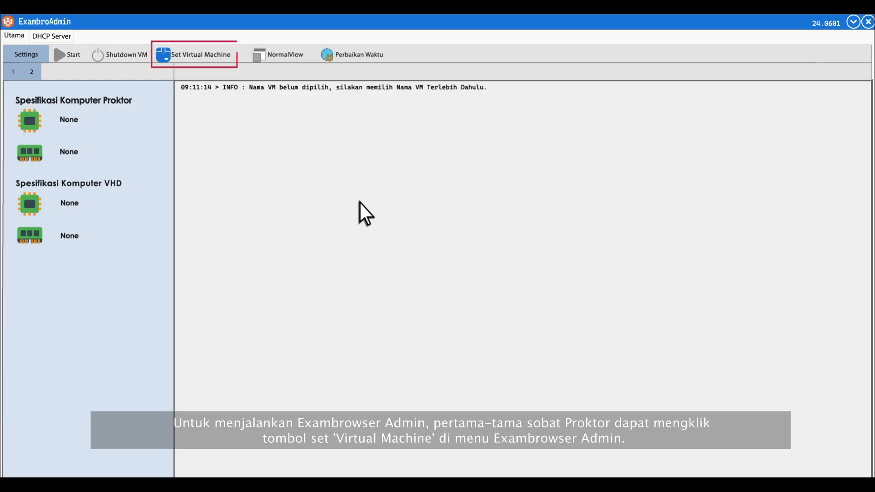
- Set VHDANBK2024 as the virtual machine in ExambroAdmin and save the selection
left_click(166, 56)
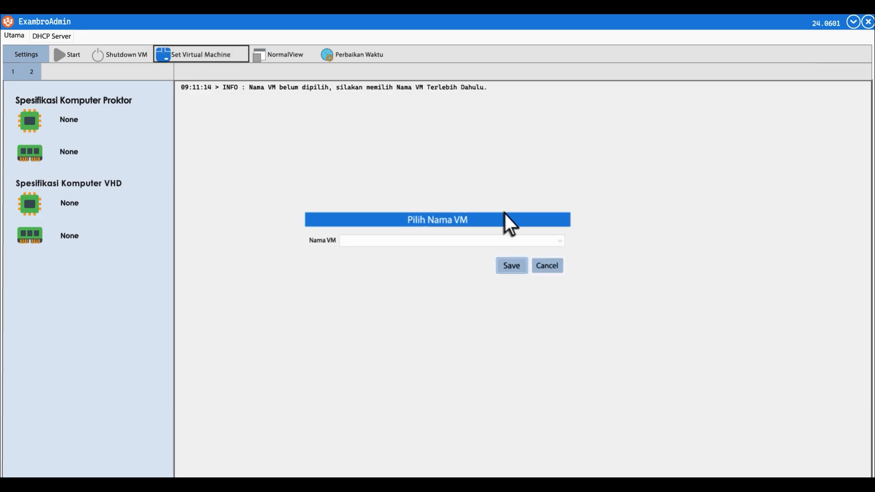
left_click(560, 240)
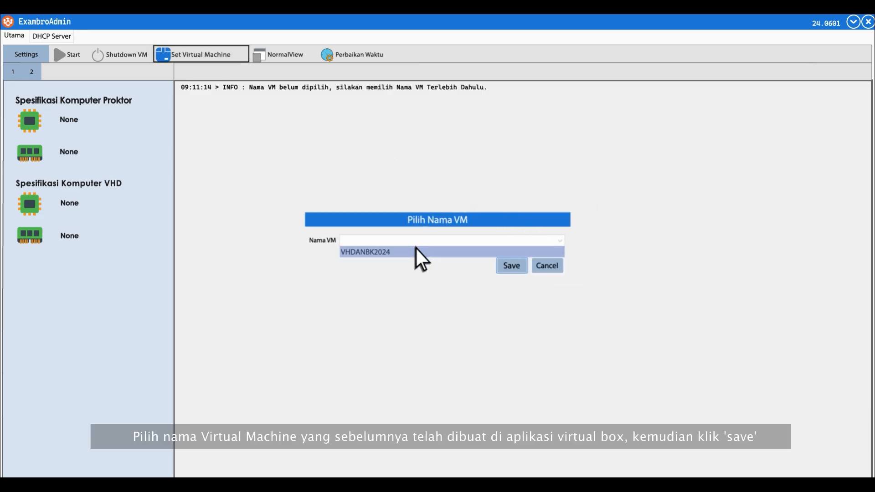
left_click(364, 252)
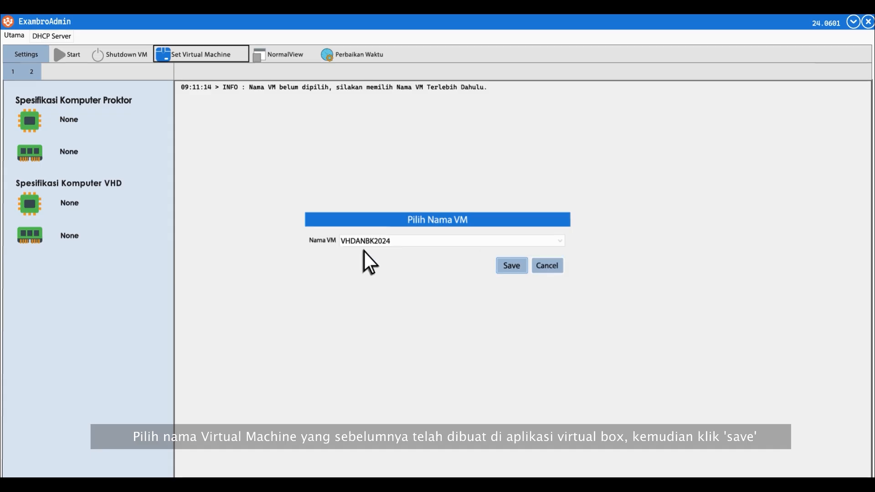
left_click(511, 265)
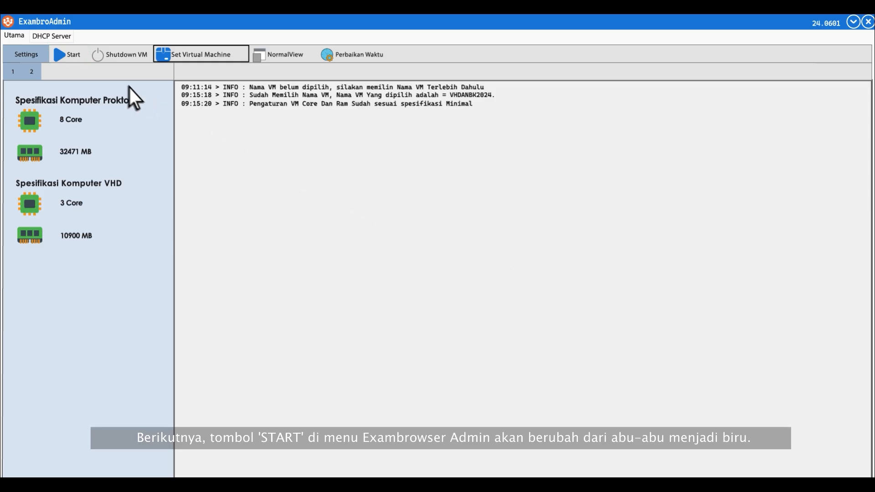
- Start the virtual machine and submit the filled-in CBT Sync login
left_click(58, 55)
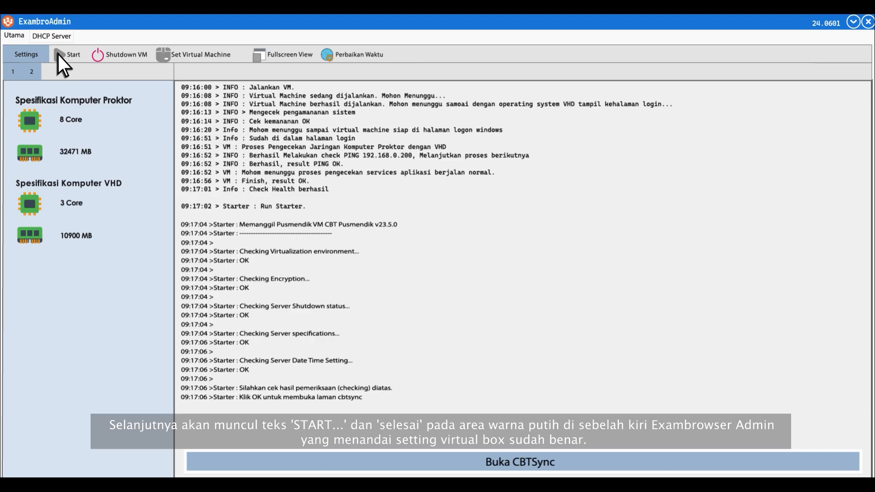
left_click(58, 54)
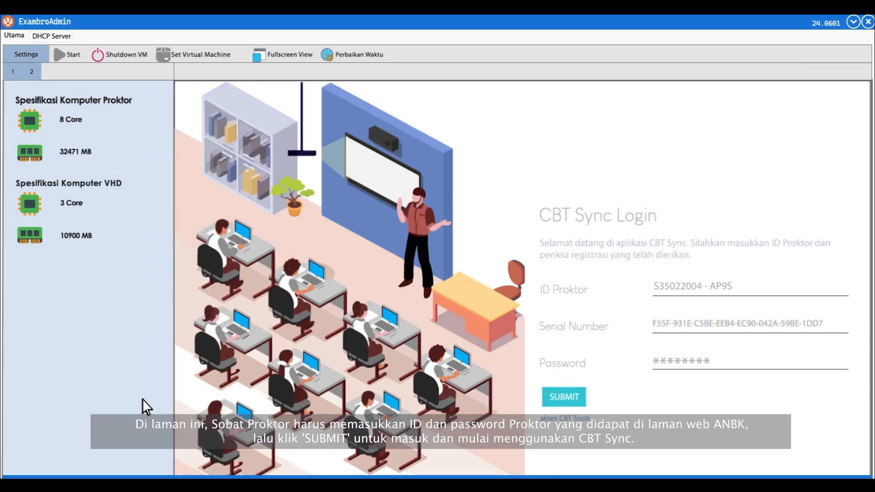
left_click(578, 402)
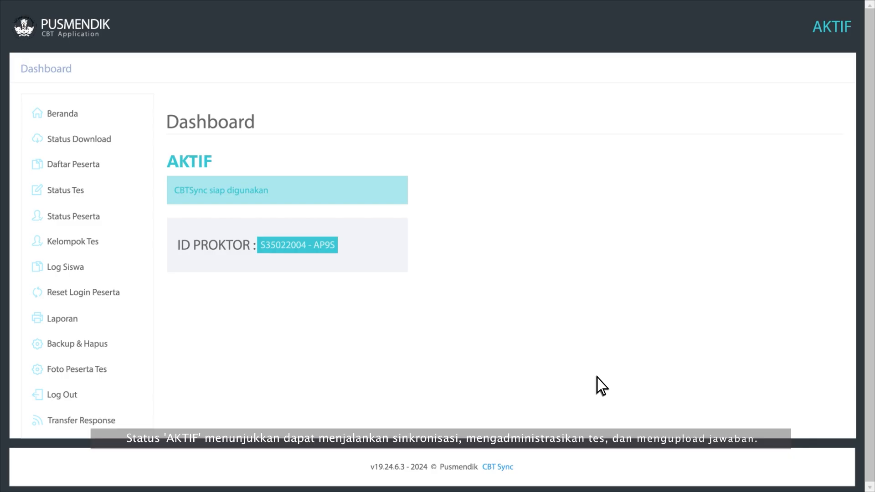
- Back up the CBT Sync data and delete all of it, confirming the deletion
left_click(94, 351)
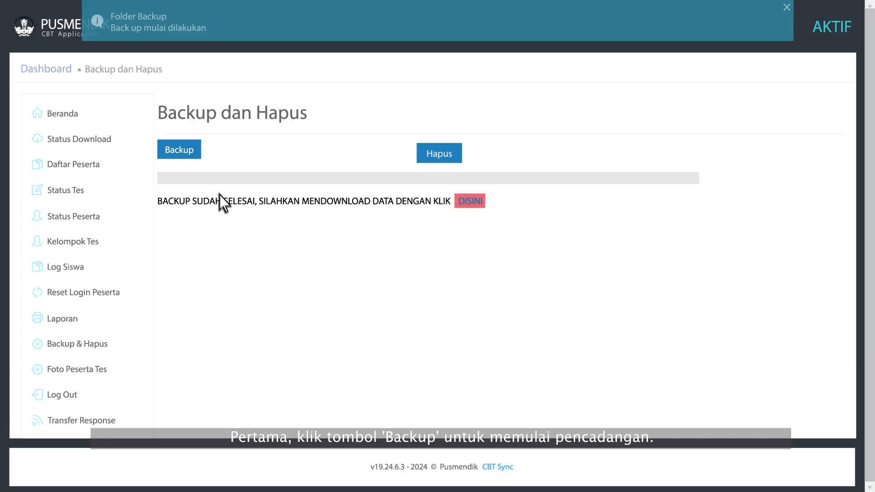
left_click(198, 151)
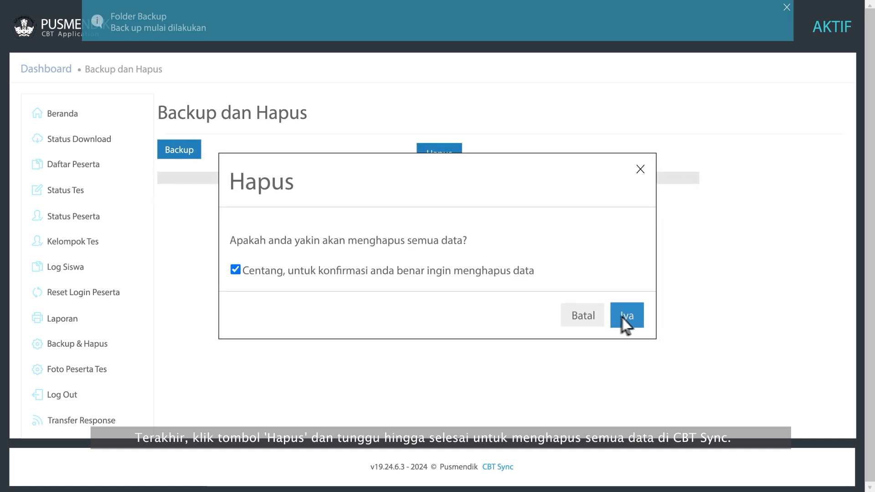
left_click(631, 317)
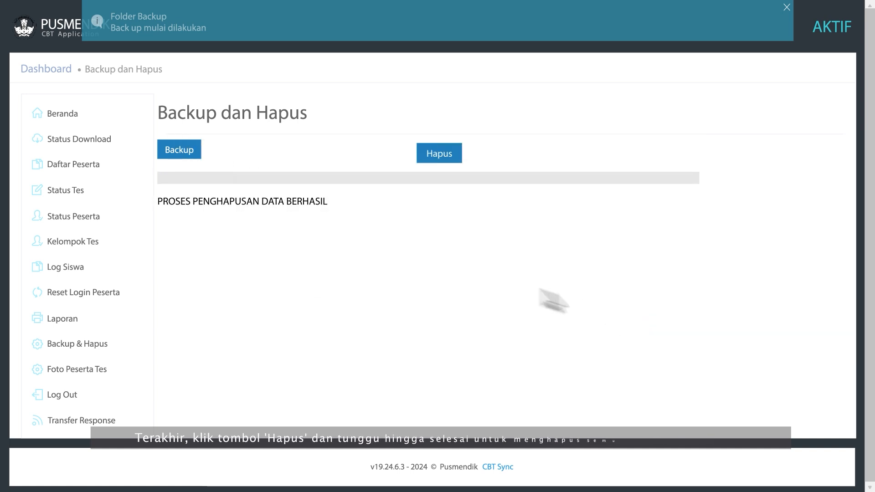
- Refresh the sync status on the Status Download page and close the Download Status pop-up
left_click(66, 141)
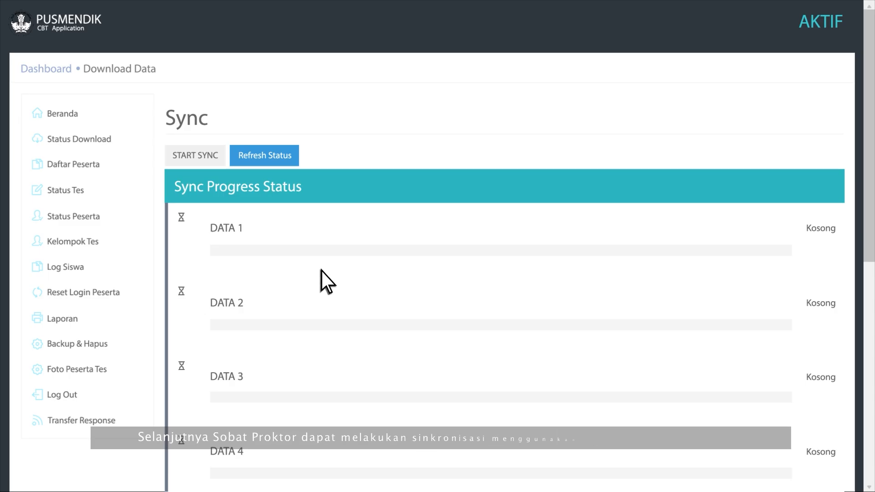
left_click(262, 155)
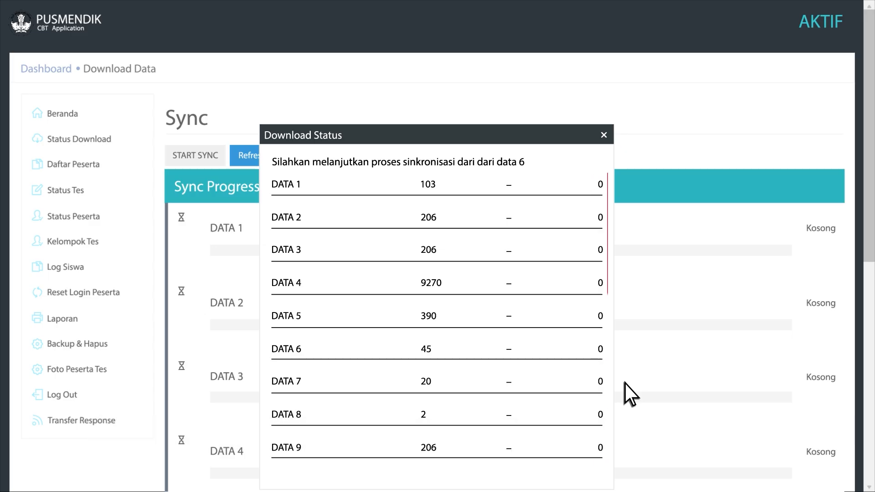
left_click(603, 135)
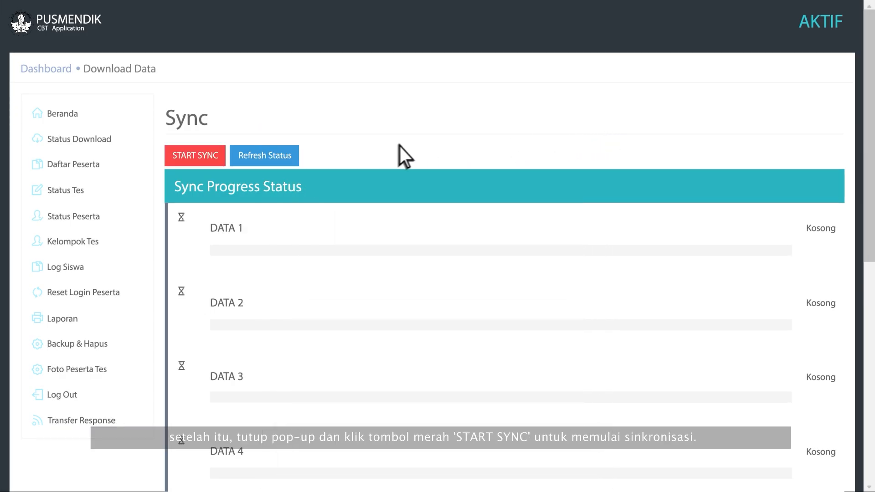
- Synchronize all the data sets, dismiss the completion message and recheck the download status
left_click(194, 155)
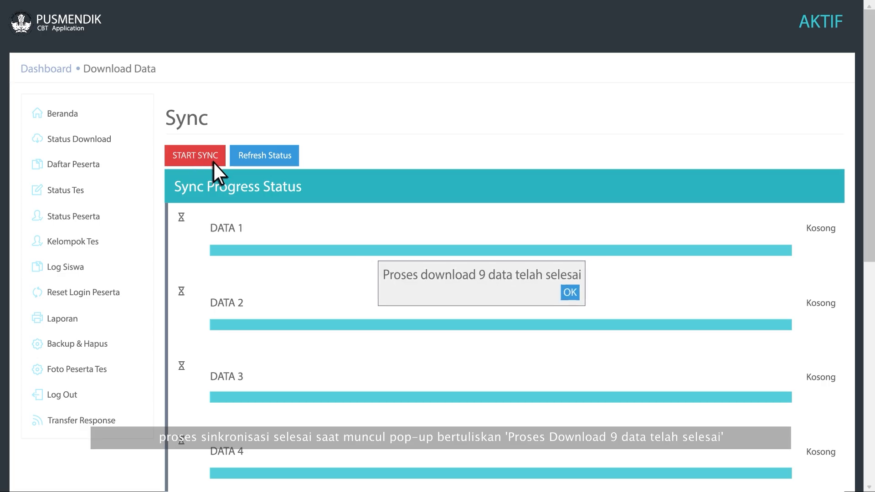
left_click(570, 294)
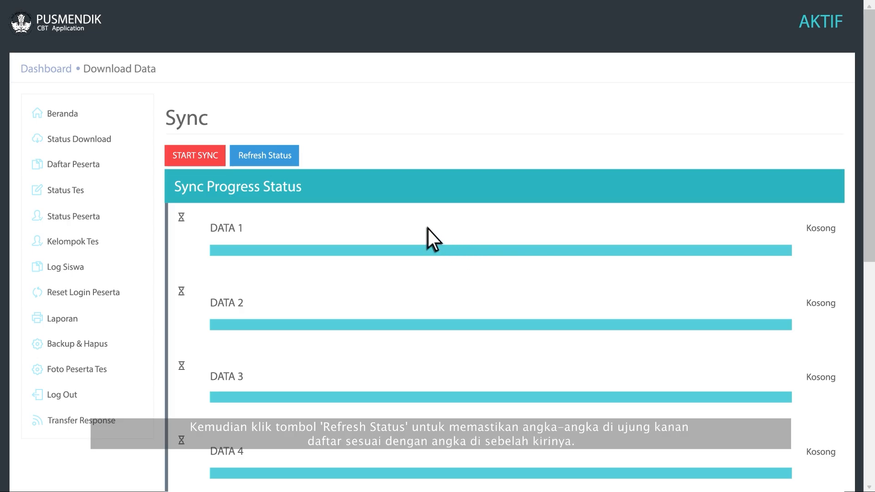
left_click(267, 157)
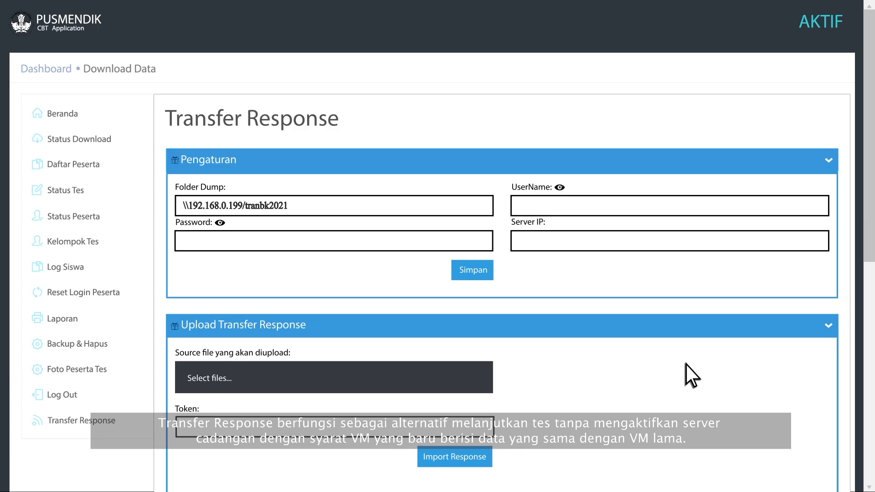
- Enter the username, password and server IP 192.168.0.199 in the Transfer Response settings and save them
type("*****")
type("*")
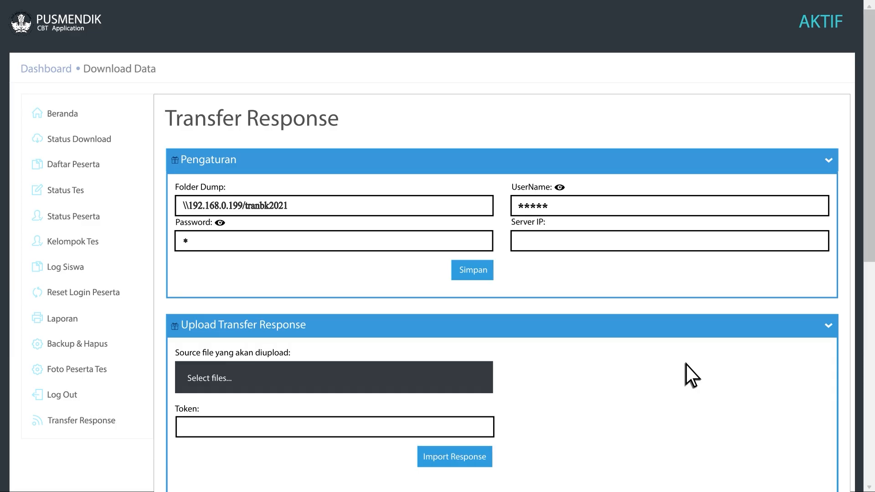
type("192.168.0.199")
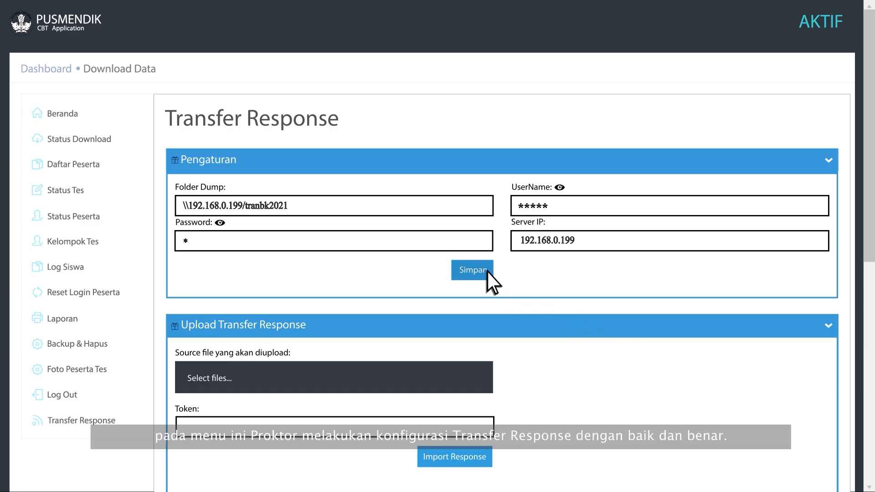
left_click(488, 272)
- Set the test status to test list "hari 1" and group "kelompok 1", and save everything to release the token
left_click(73, 195)
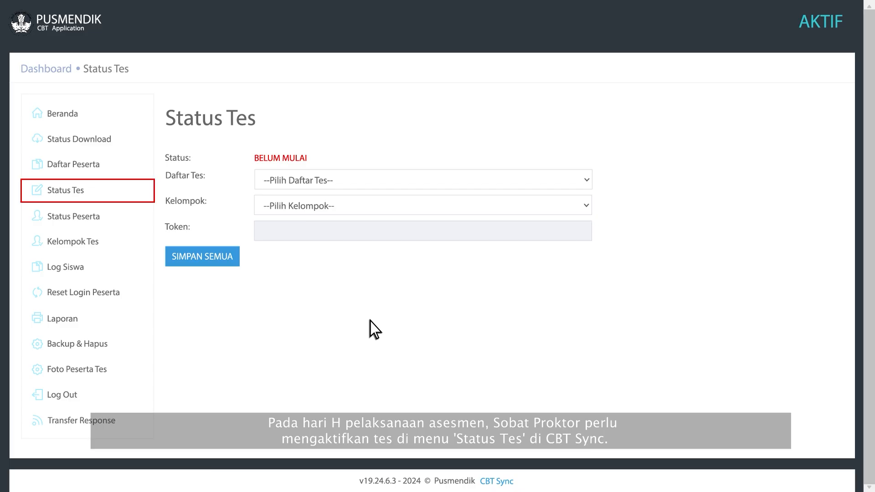
left_click(364, 181)
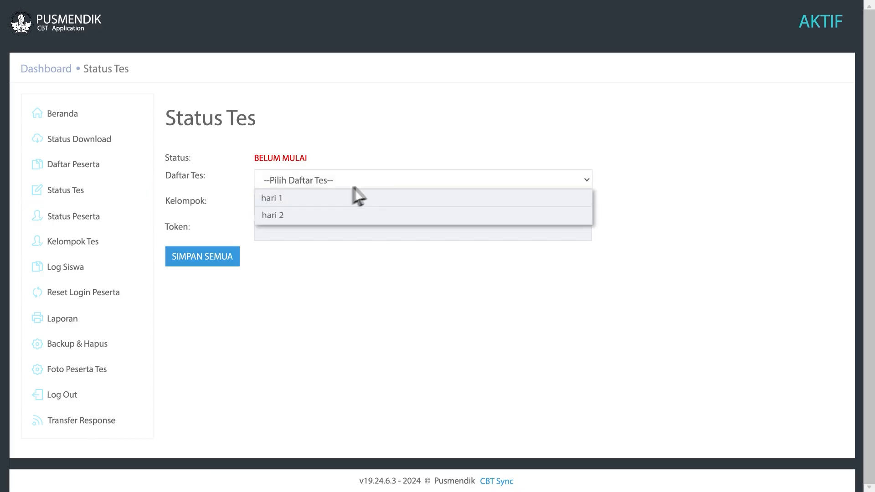
left_click(288, 203)
left_click(288, 203)
left_click(315, 227)
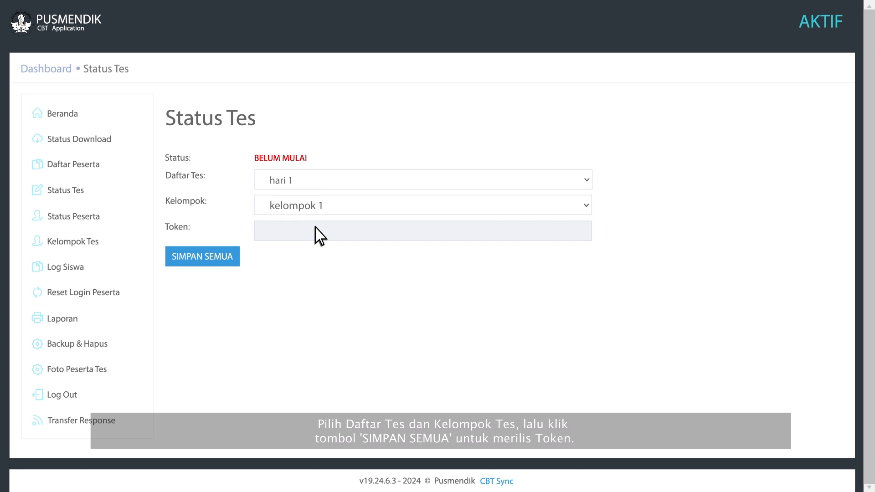
left_click(221, 259)
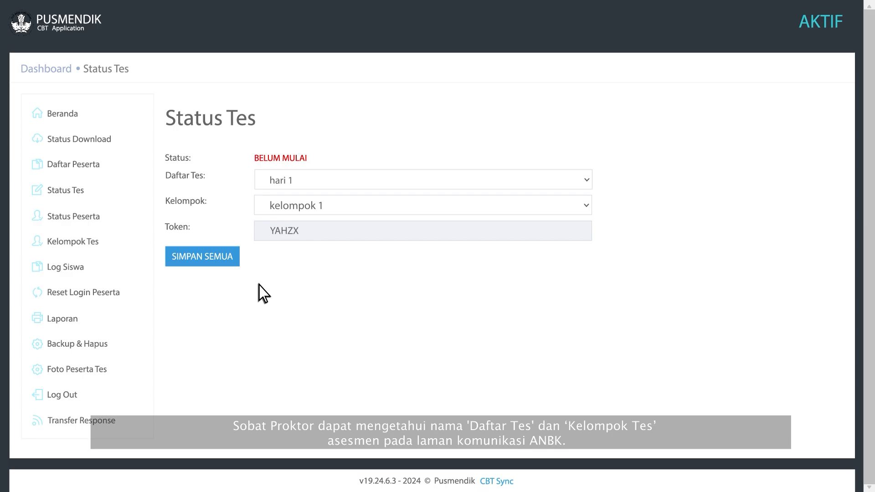
- Assign all participants in Kelompok Tes to activate their logins and save the changes
left_click(65, 243)
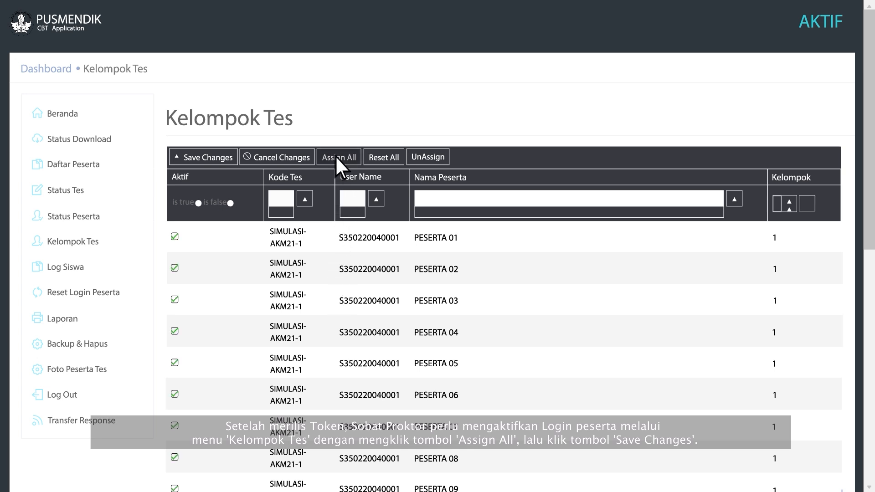
left_click(203, 158)
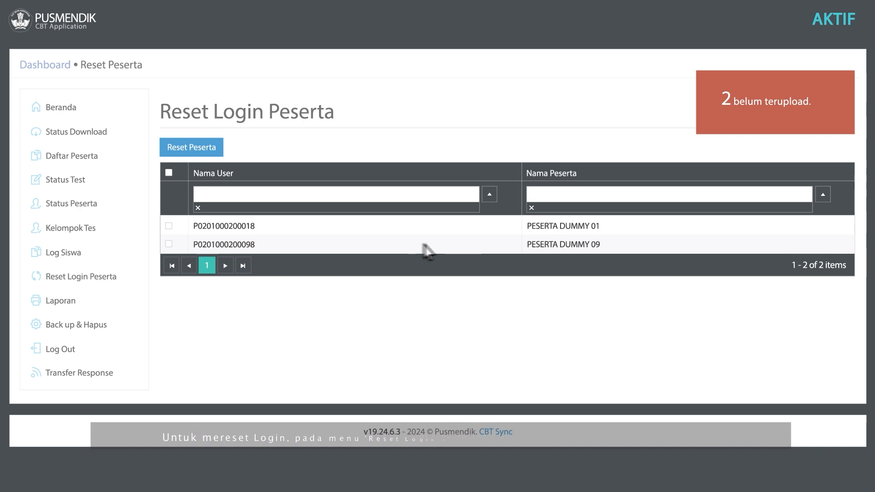
- Select all the participants listed in Reset Login Peserta and reset their logins
left_click(169, 226)
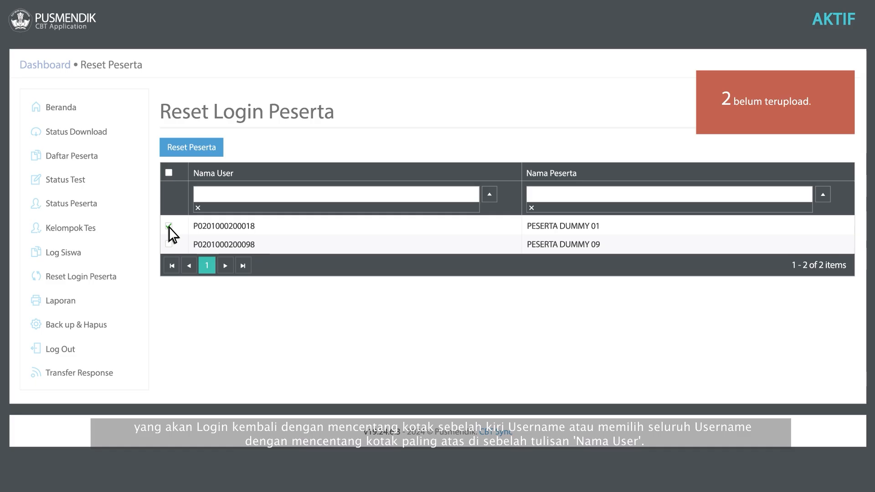
left_click(169, 173)
left_click(195, 150)
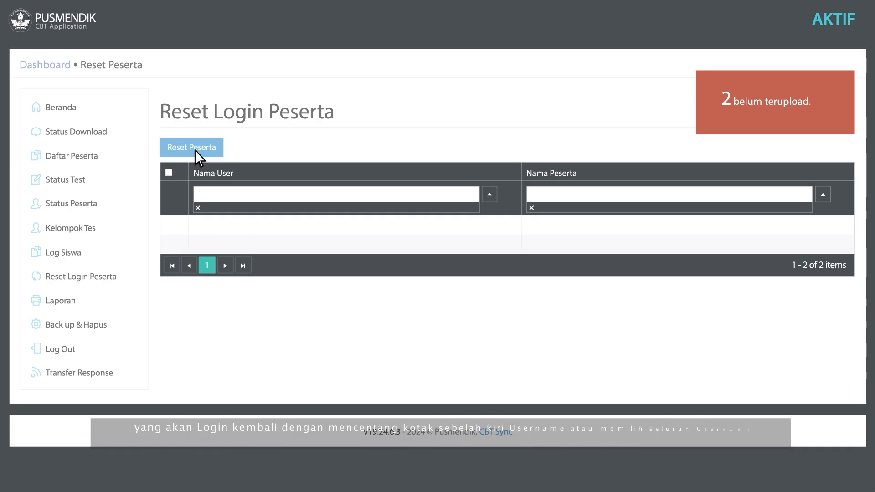
- Select PESERTA 01 in Status Peserta and upload this participant's test result
left_click(72, 205)
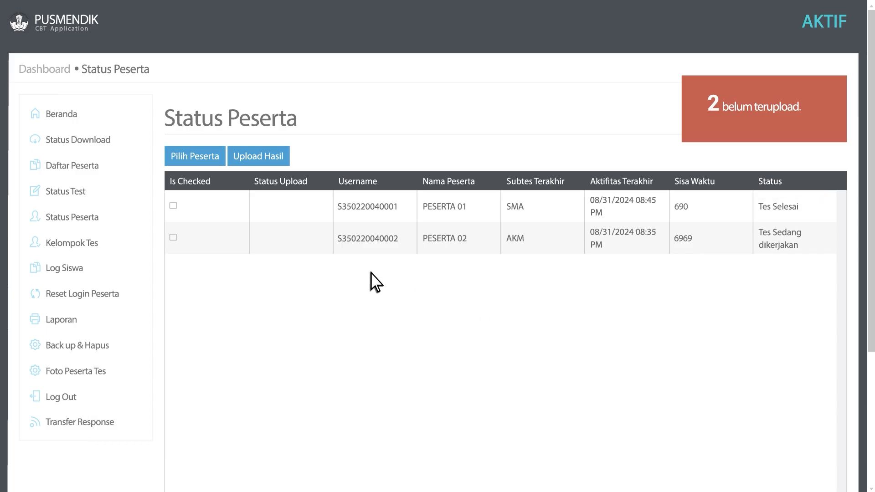
left_click(174, 205)
left_click(272, 162)
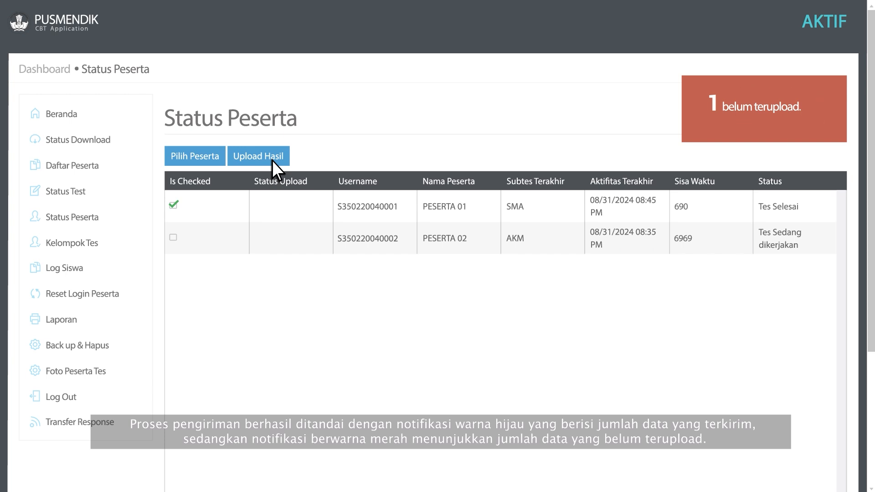
- Fill in the proctor's and supervisor's names in Laporan and generate the printable response report
left_click(76, 319)
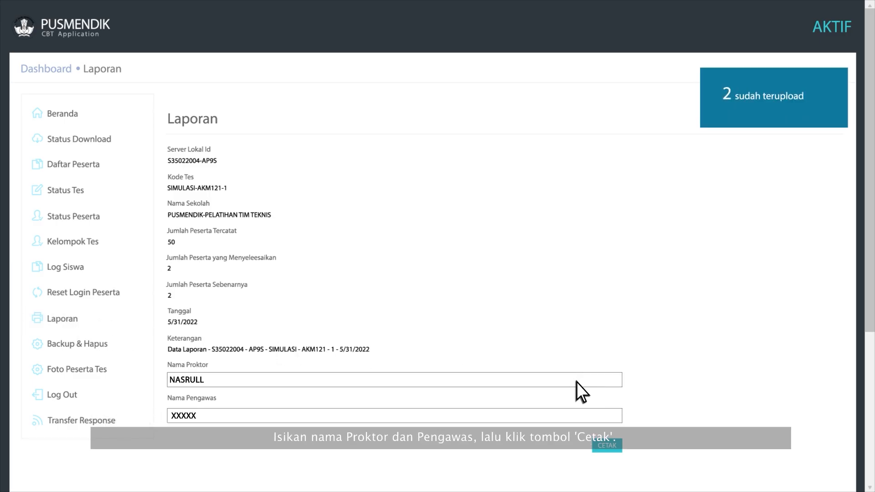
left_click(614, 449)
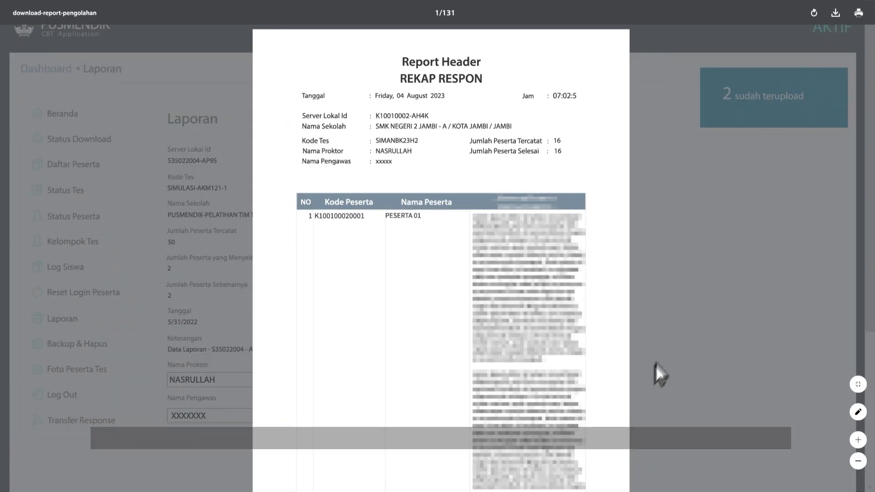